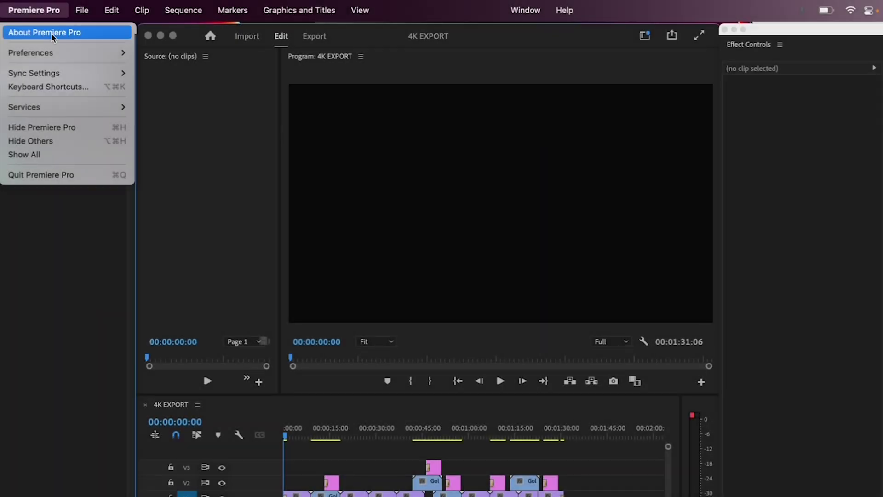
Step: Open the program's version information
left_click(51, 33)
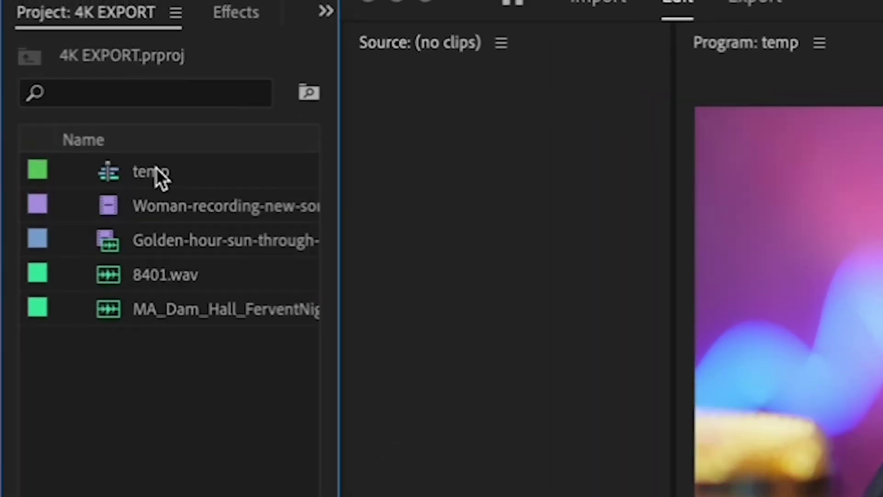
Step: Rename the sequence "temp" in the project as HOW TO EXPORT 4K VIDEO
left_click(64, 63)
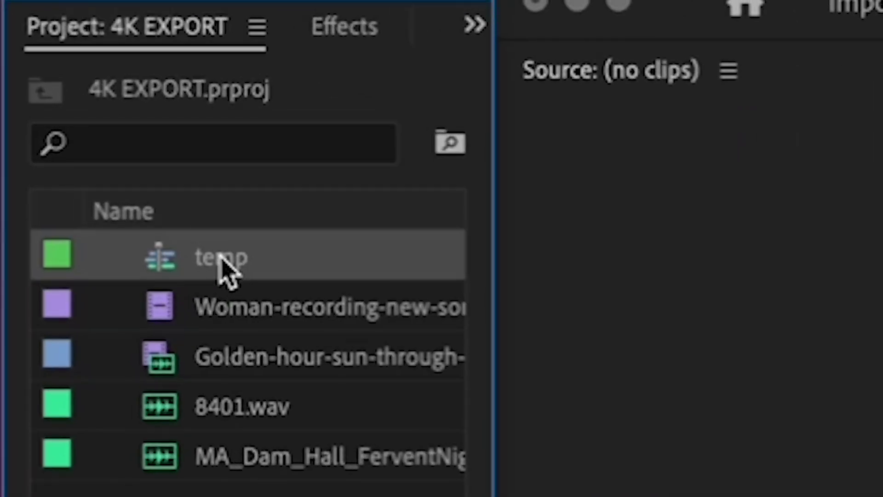
left_click(220, 257)
type("HOW TO E")
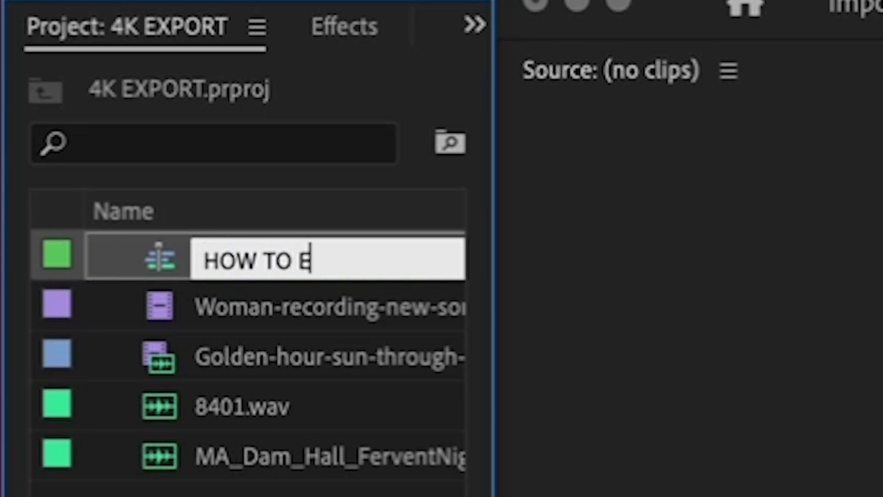
type("XPORT 4K")
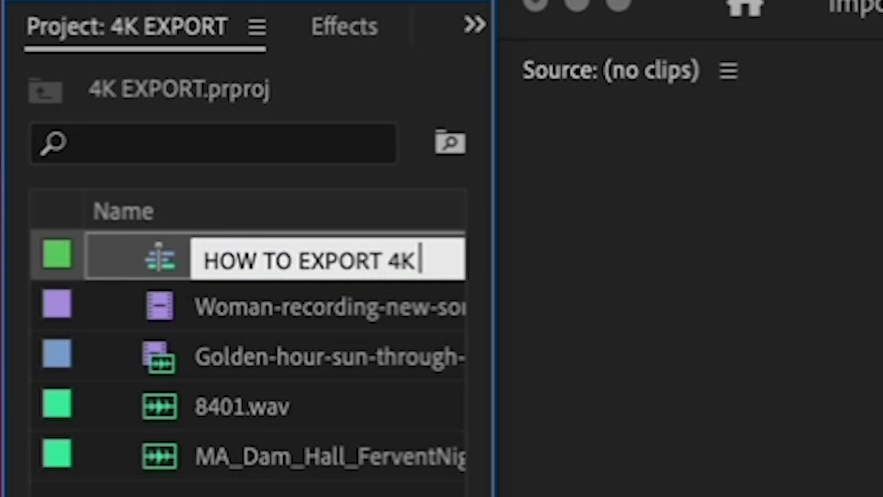
type(" VIDE")
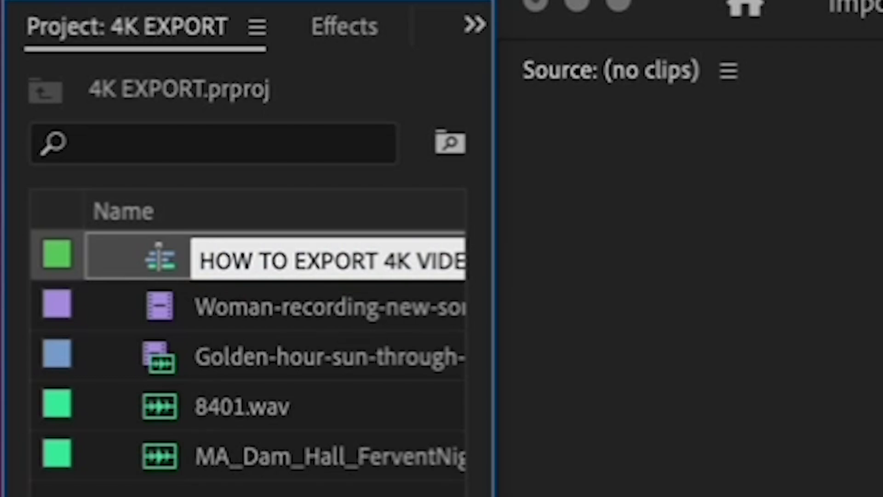
type("O")
key("Return")
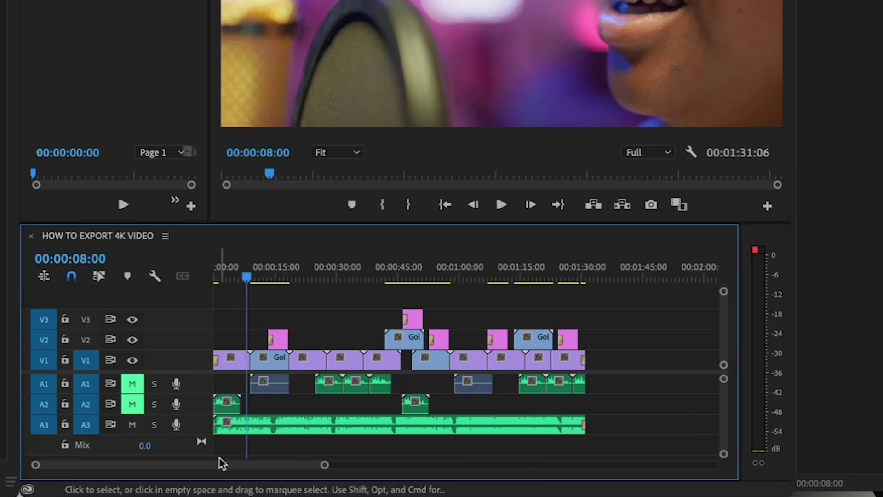
Step: Unmute audio tracks A2 and A1 in the timeline
left_click(132, 403)
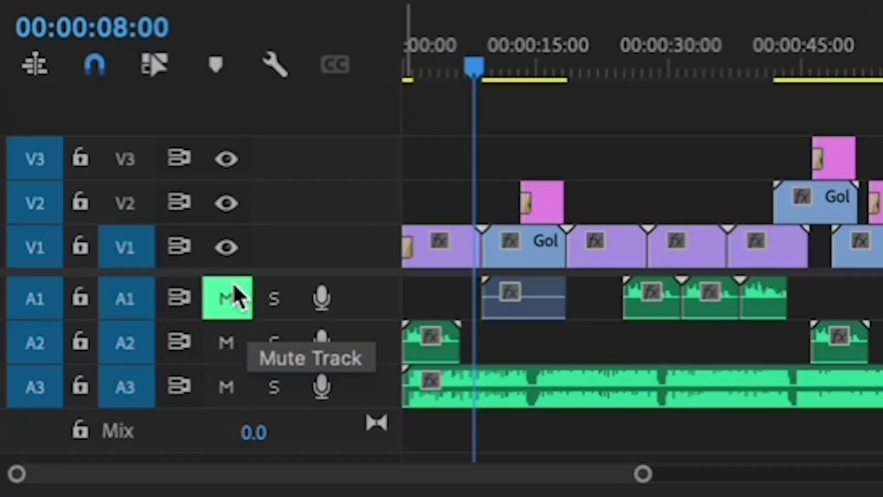
left_click(232, 297)
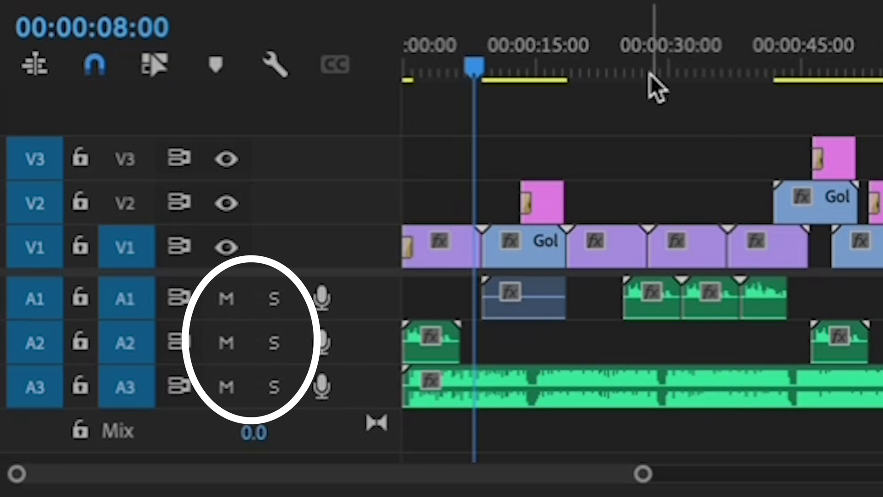
Step: Zoom the timeline in around 00:00:26:15, and fit the entire sequence back into view
left_click(641, 65)
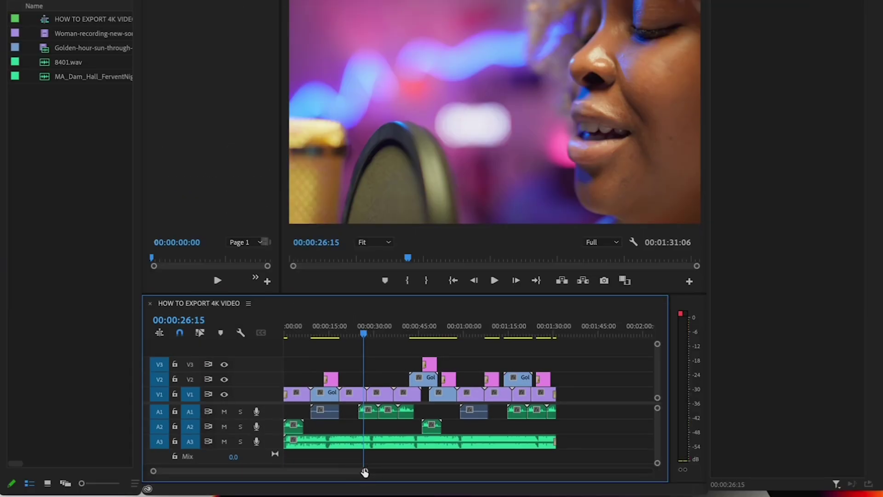
left_click_drag(365, 472, 185, 470)
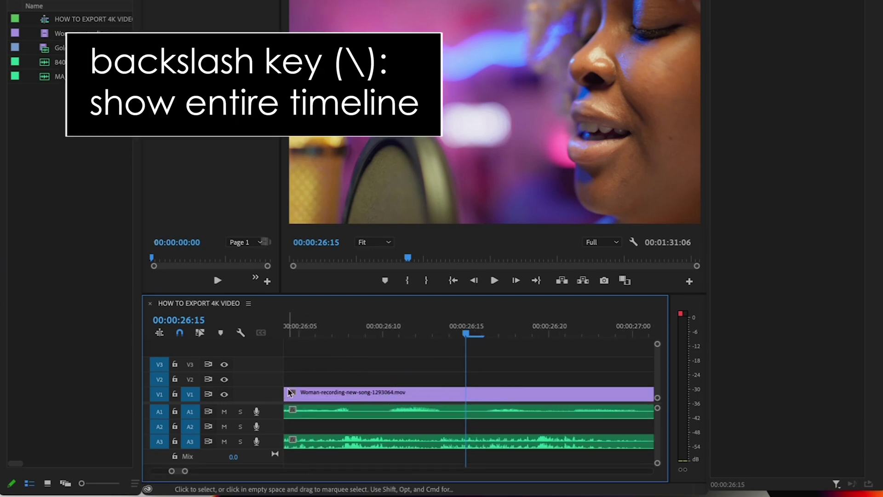
key("backslash")
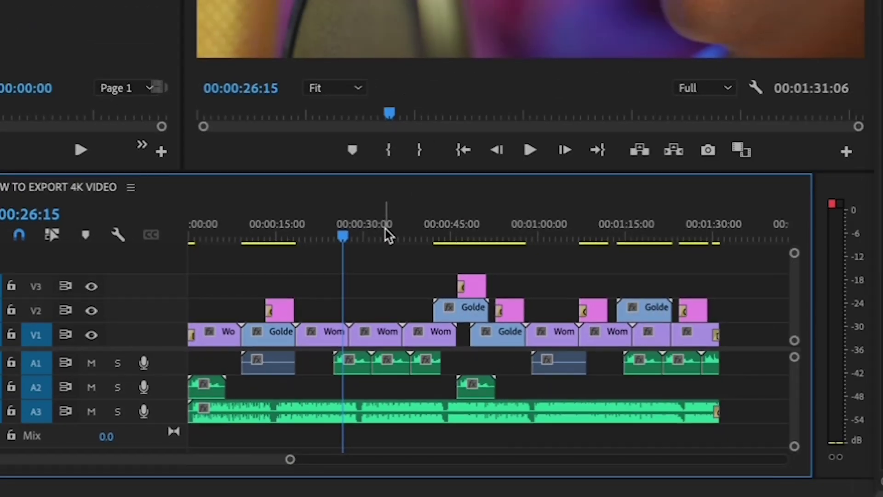
Step: Mark the whole sequence for export with an in point at 00:00:00:00 and an out point at the end, 00:01:31:06
left_click_drag(525, 113, 269, 112)
left_click_drag(220, 234, 184, 237)
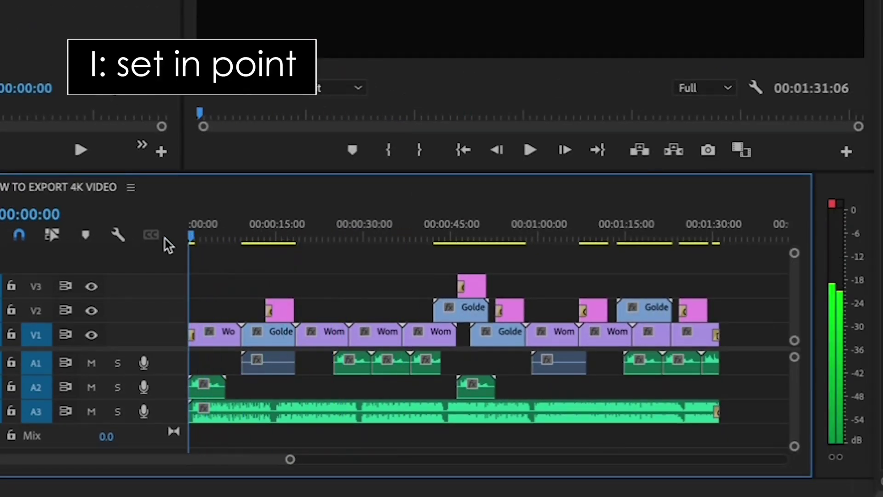
key("i")
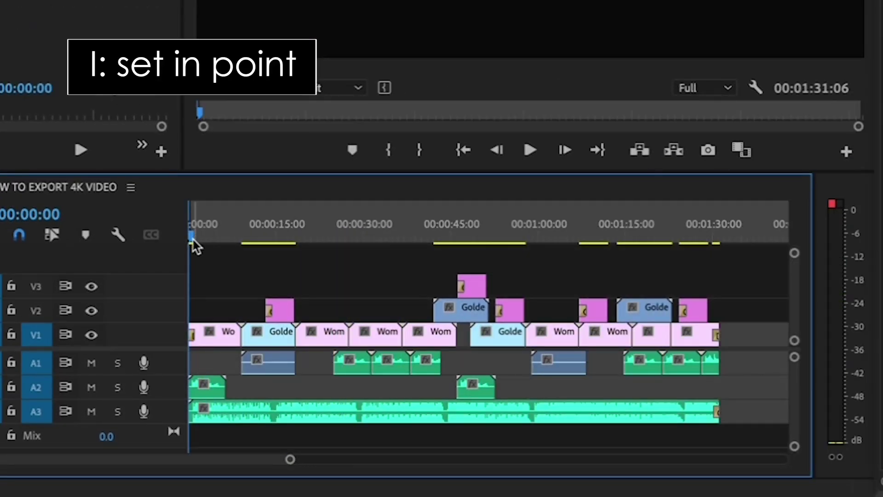
left_click_drag(193, 237, 733, 230)
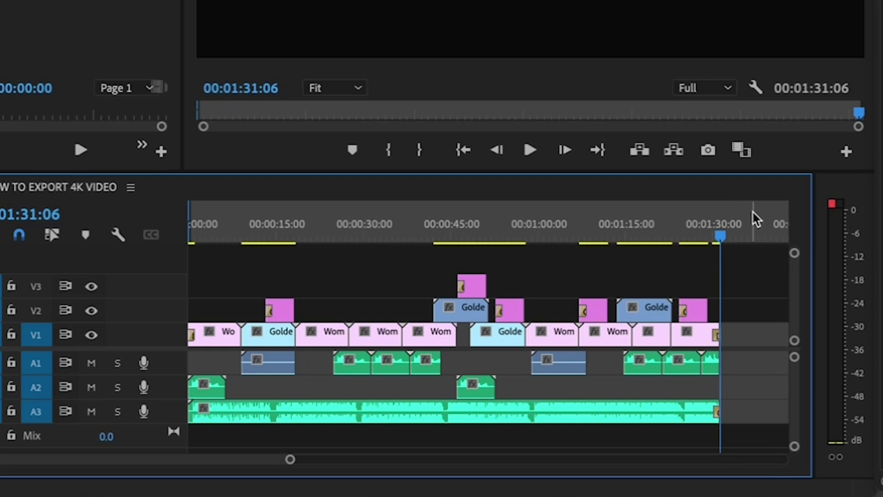
key("o")
mouse_move(724, 233)
left_mouse_down()
mouse_move(755, 230)
mouse_move(728, 245)
left_mouse_up()
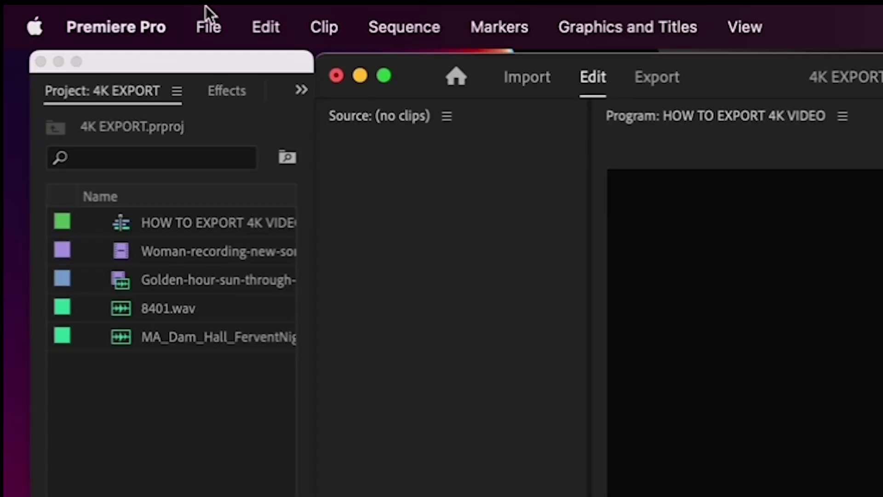
Step: Export the sequence as media by sending it to the Adobe Media Encoder queue
left_click(205, 6)
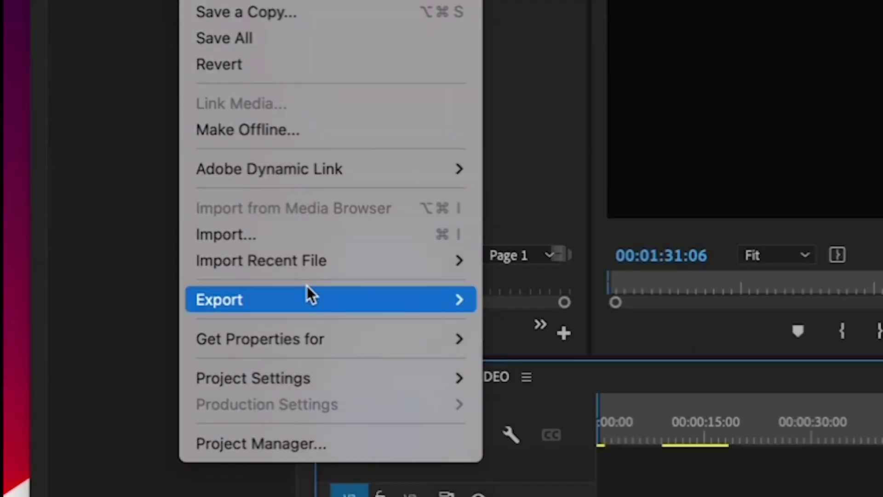
mouse_move(314, 304)
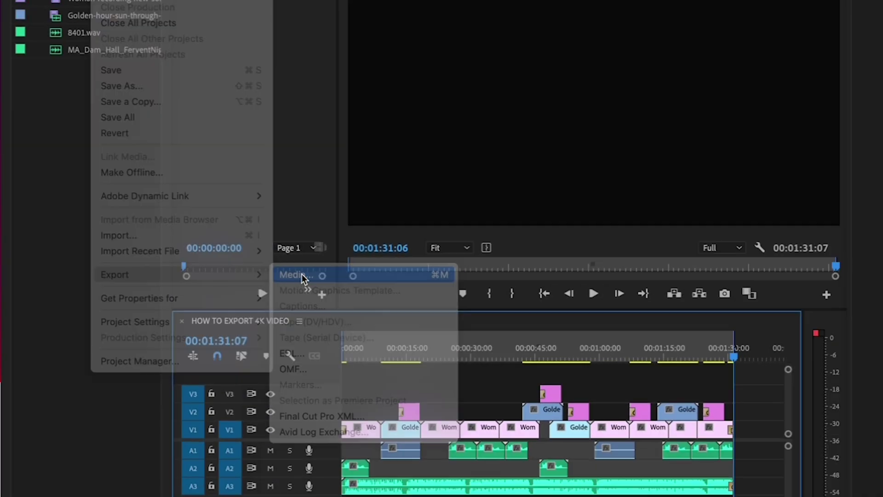
left_click(531, 299)
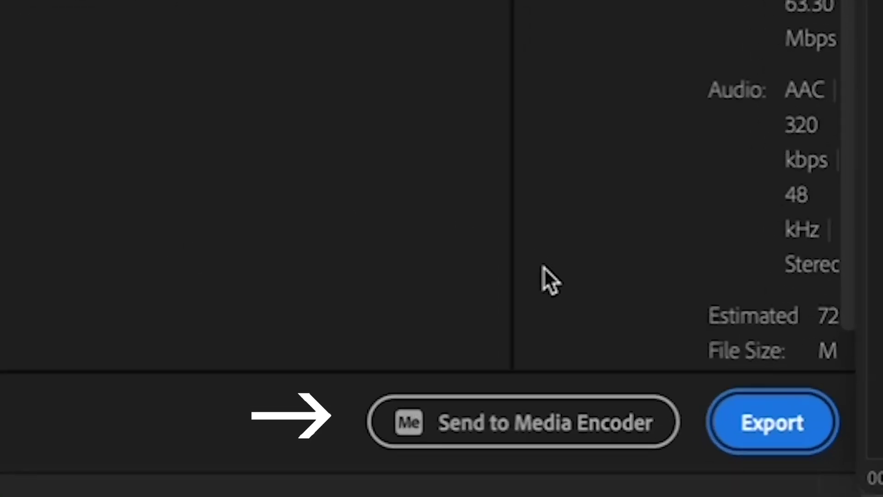
left_click(534, 423)
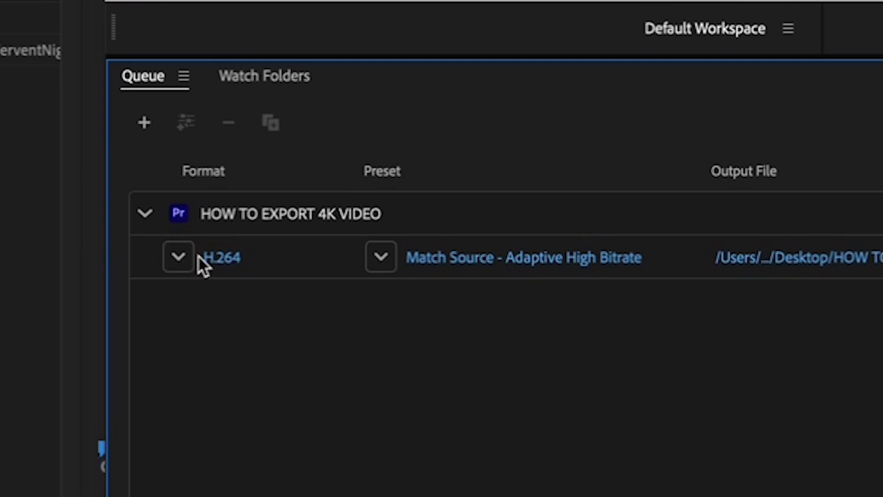
Step: Set the queued H.264 export's preset to Vimeo 2160p 4K Ultra HD
left_click(380, 256)
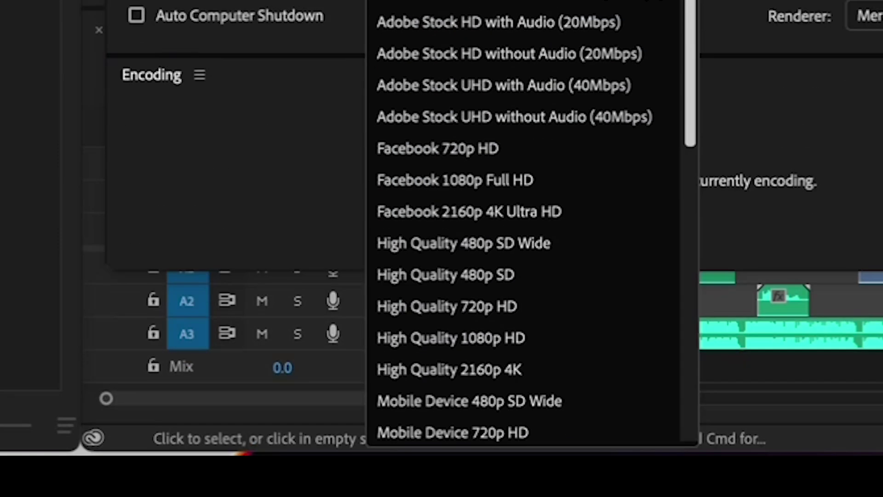
scroll(587, 240, "down", 10)
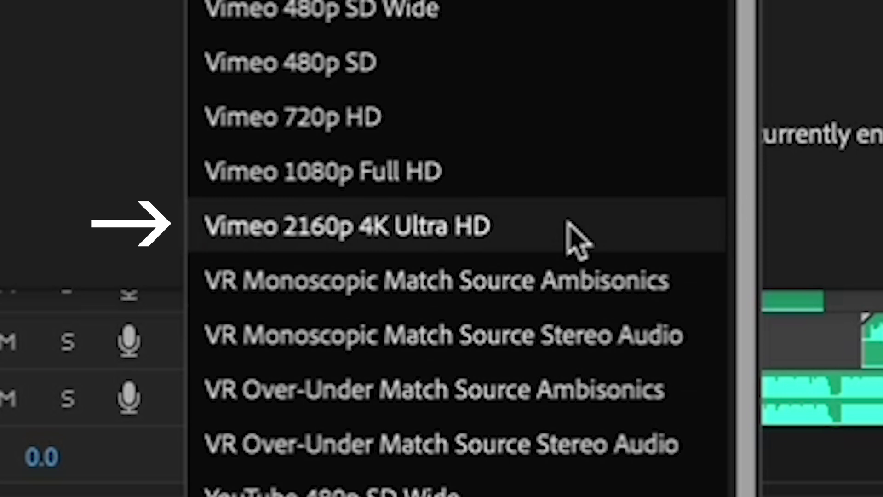
left_click(568, 222)
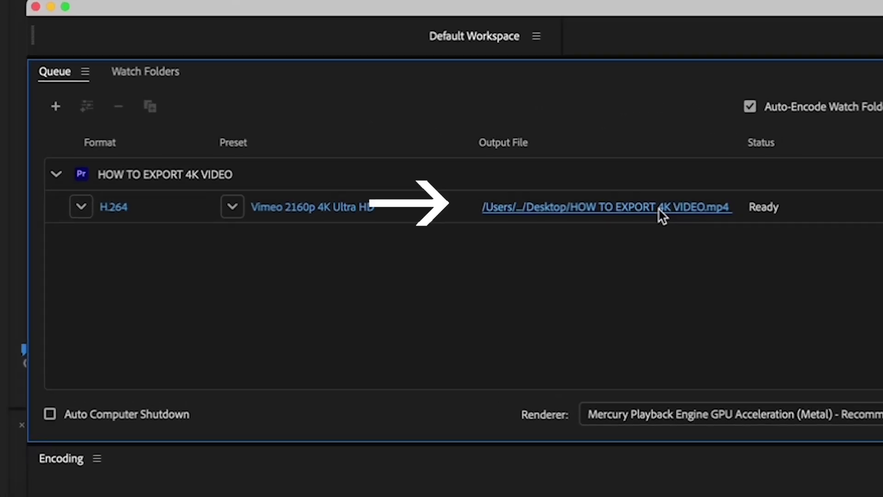
Step: Set the export's output location to the 06 folder in DIYFWMB/DIYFWMB 05 06/0 FINALS on the WD01 drive
left_click(662, 214)
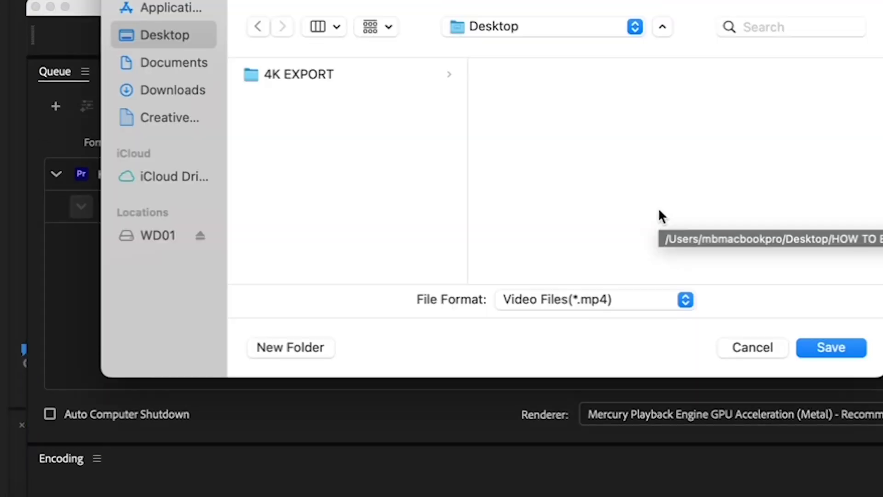
left_click(159, 234)
left_click(292, 73)
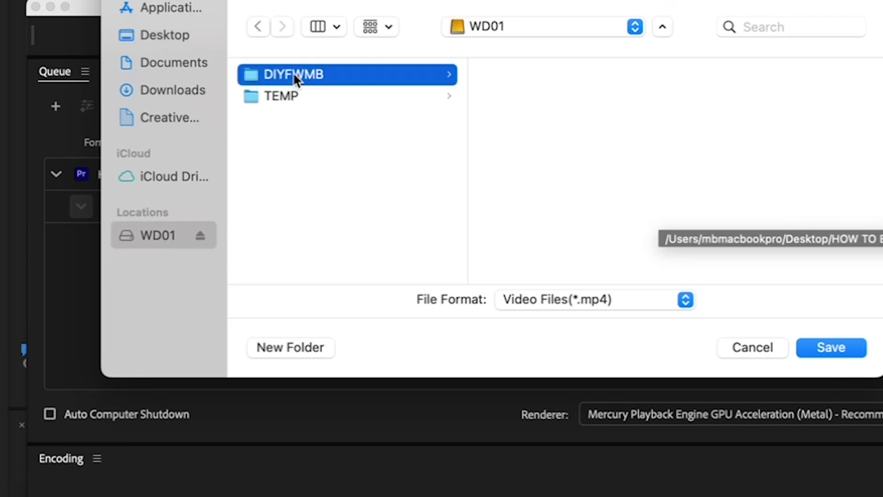
left_click(536, 140)
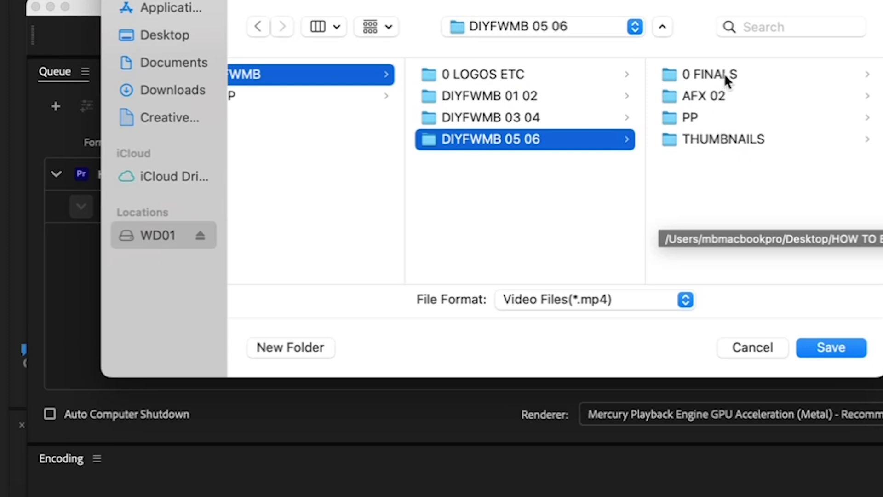
left_click(724, 76)
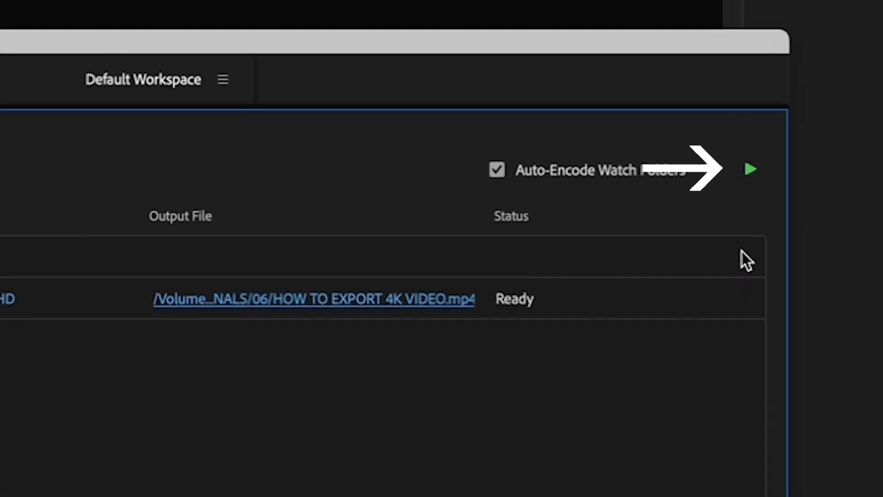
Step: Start encoding the queue, pause the encode partway, and resume it
left_click(750, 169)
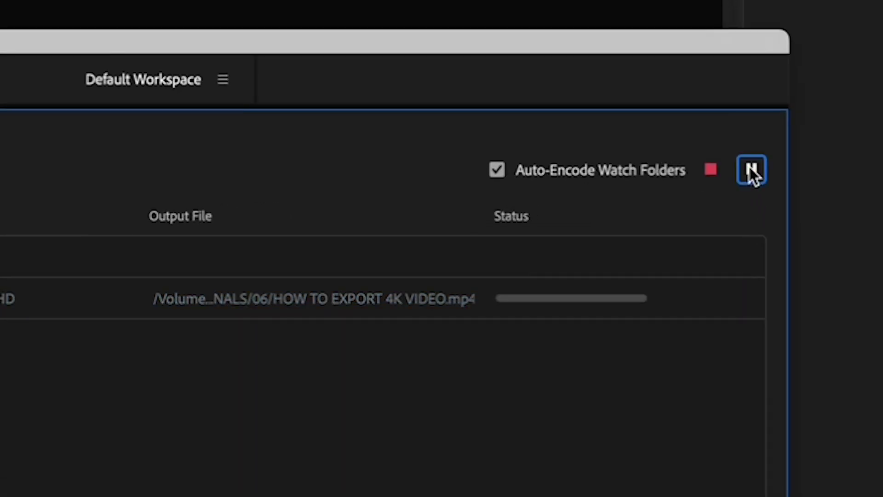
left_click(751, 169)
left_click_drag(537, 428, 544, 323)
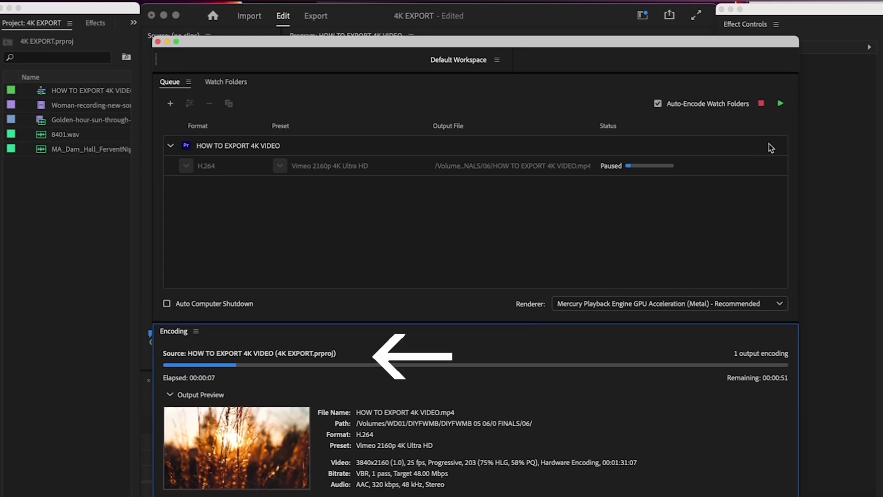
left_click(781, 103)
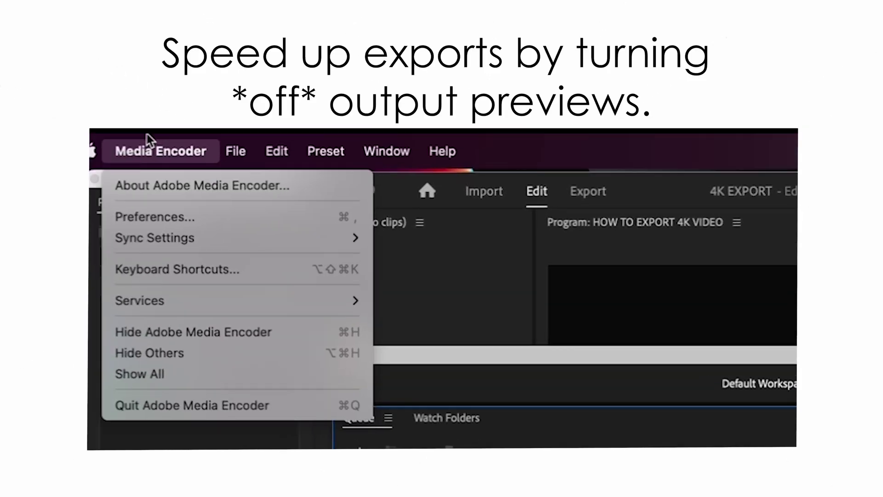
Step: Turn off Preview while encoding in Media Encoder's general preferences
left_click(151, 215)
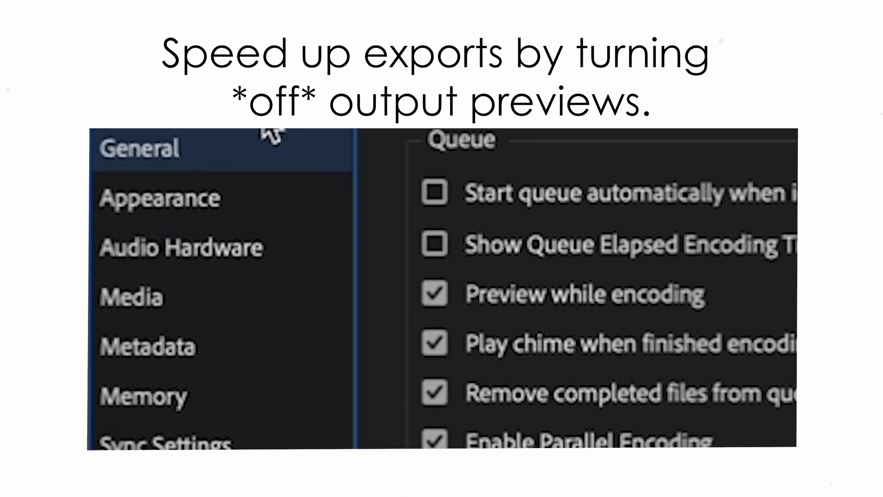
left_click(438, 290)
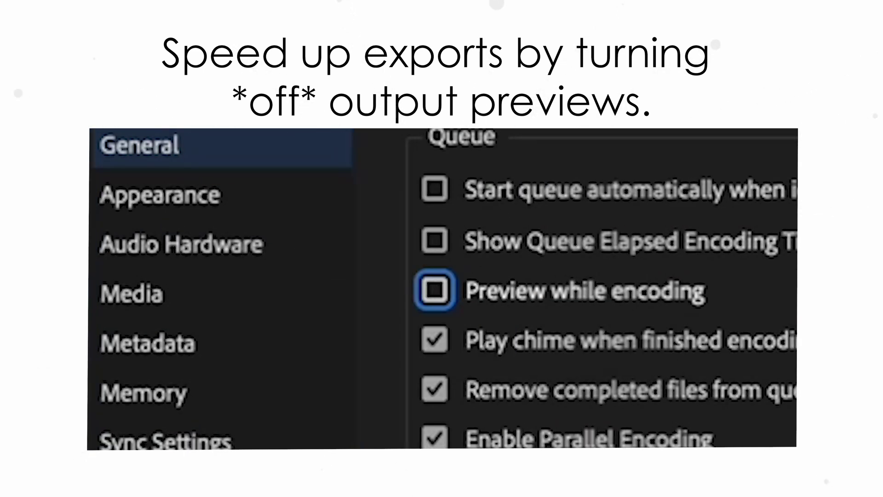